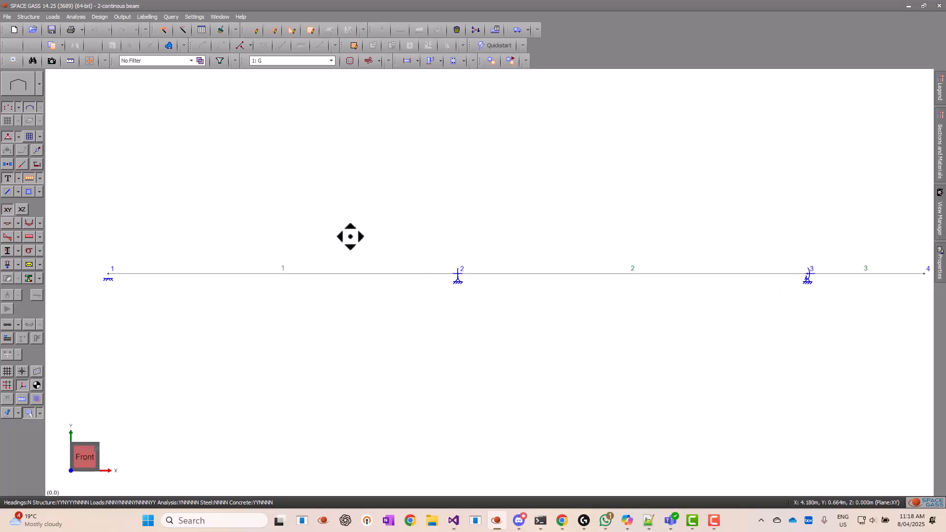
Display load case 2: 2 Span Loaded on the beam
click(316, 60)
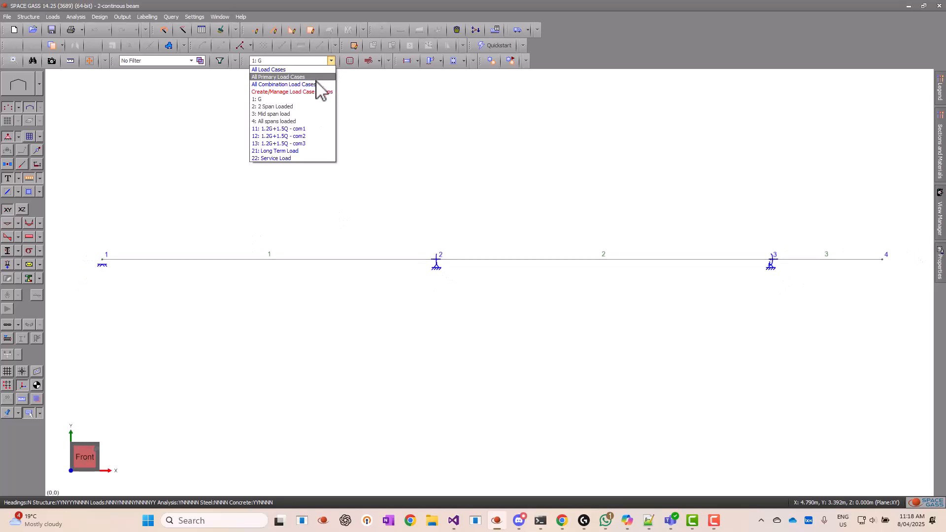
click(306, 107)
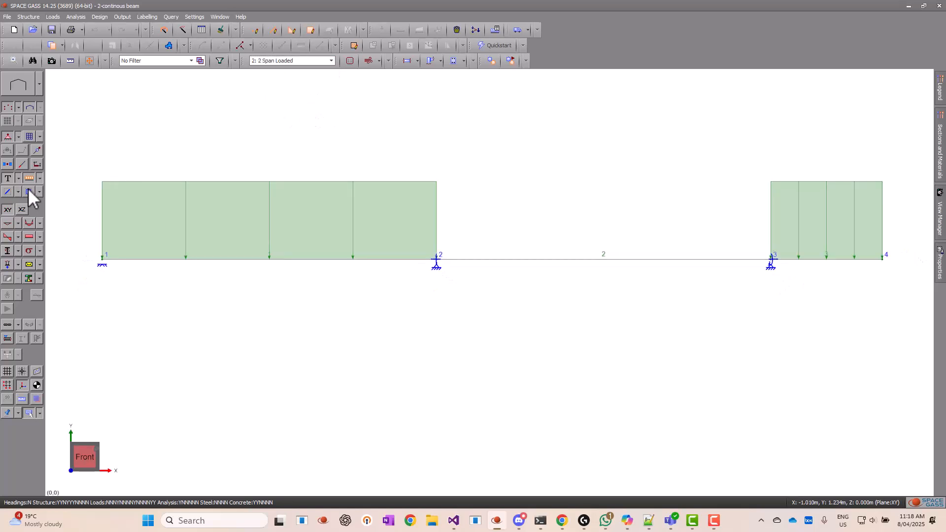
Turn on diagram annotation so load values appear on the beam
click(18, 178)
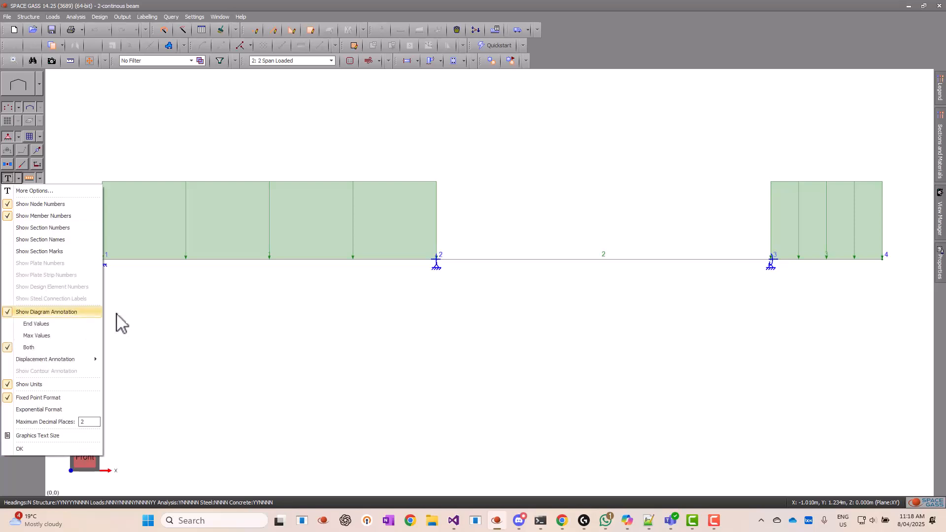
click(245, 326)
middle_drag(255, 317, 252, 327)
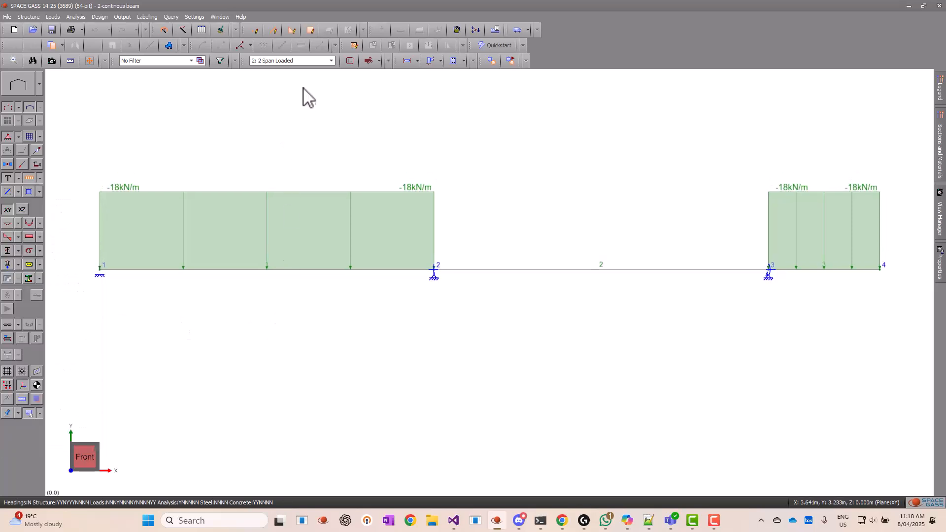
Step through load cases 3: Mid span load, 4: All spans loaded and 21: Long Term Load
click(301, 61)
click(285, 113)
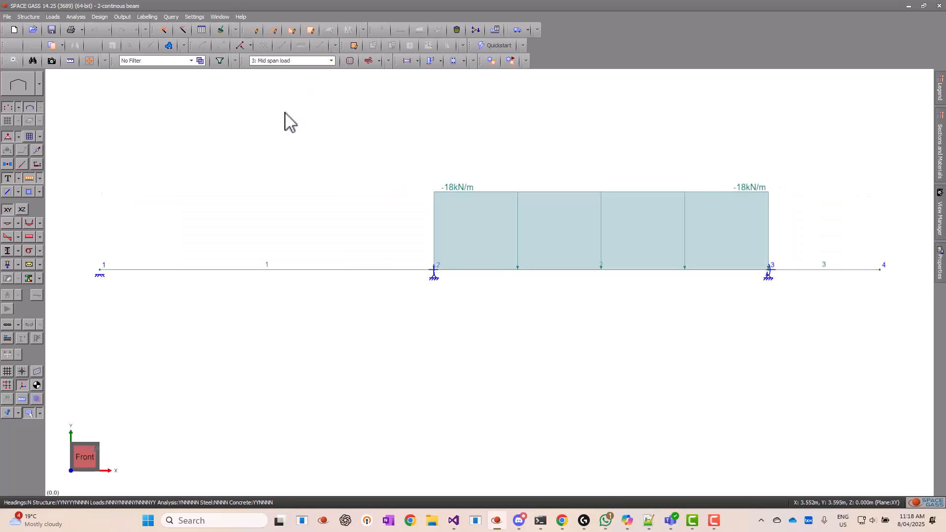
click(317, 61)
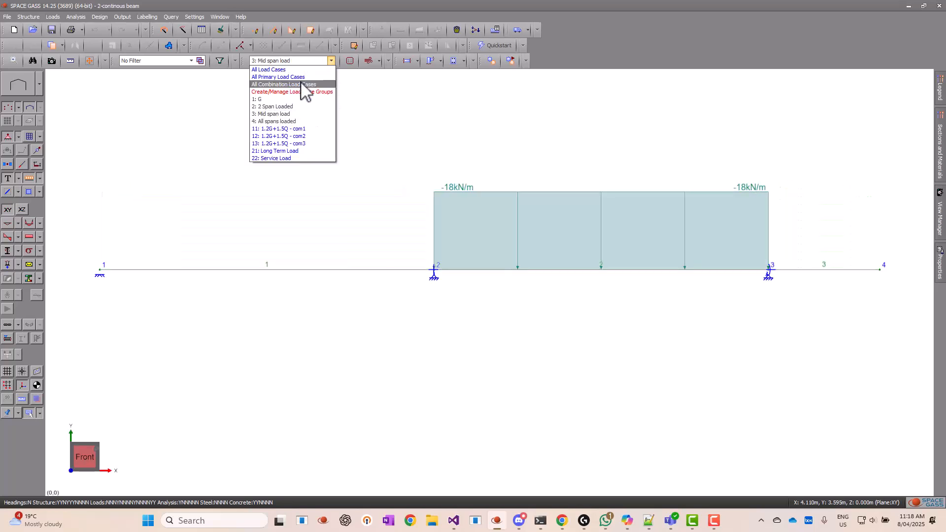
click(291, 121)
click(306, 61)
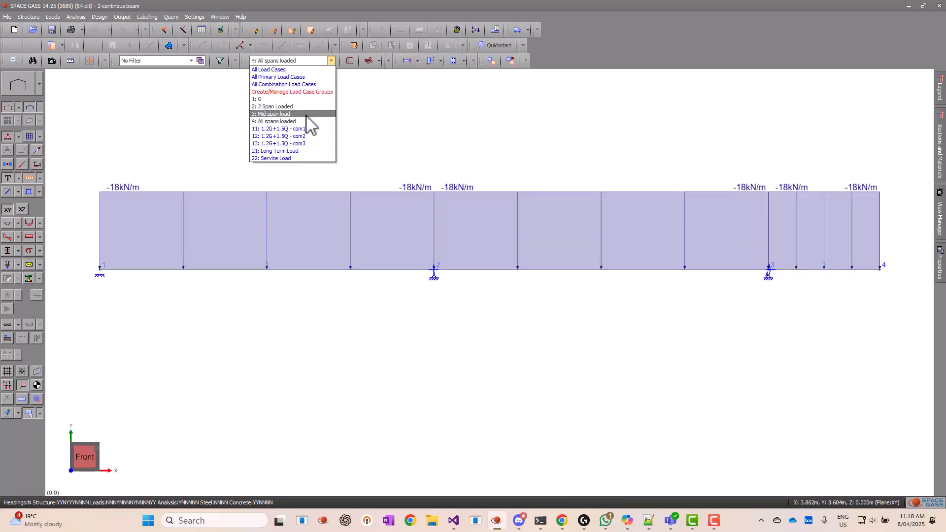
click(292, 152)
Display load case 22: Service Load, then switch back to load case 1: G
click(297, 62)
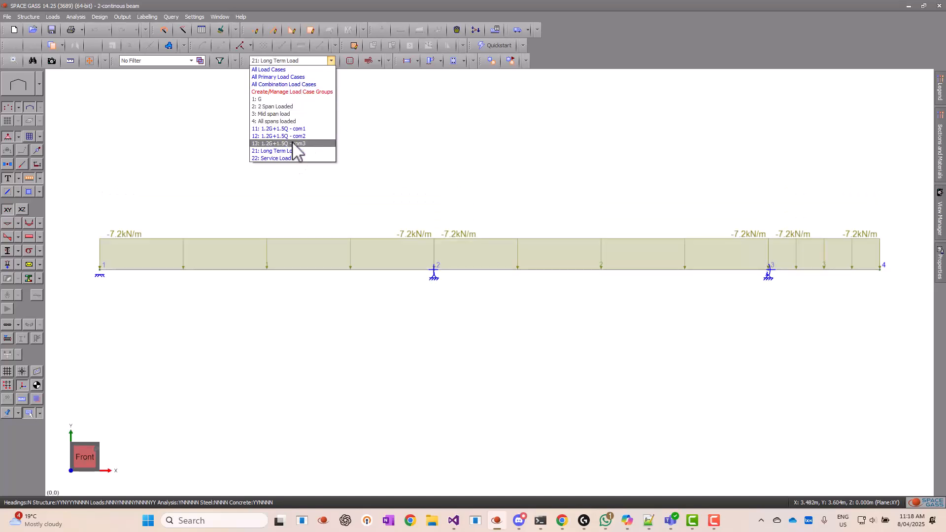
click(288, 158)
click(326, 61)
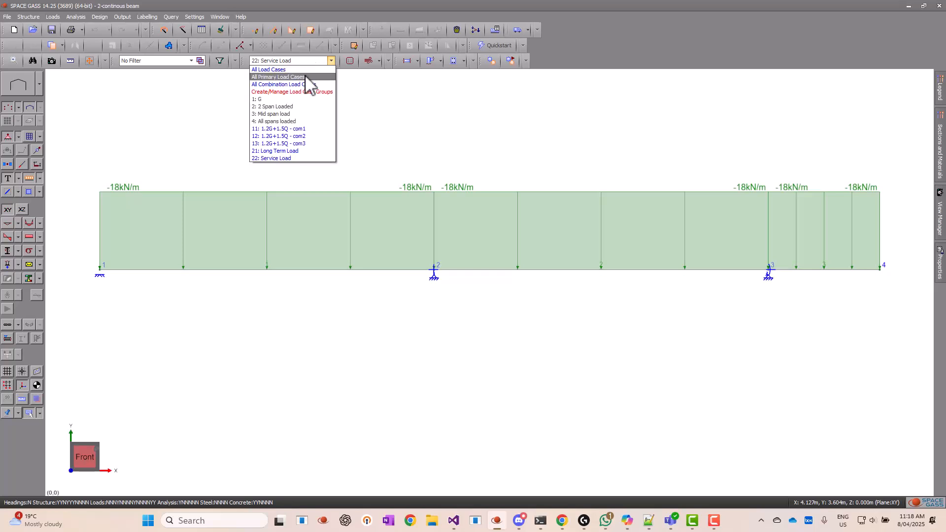
click(379, 136)
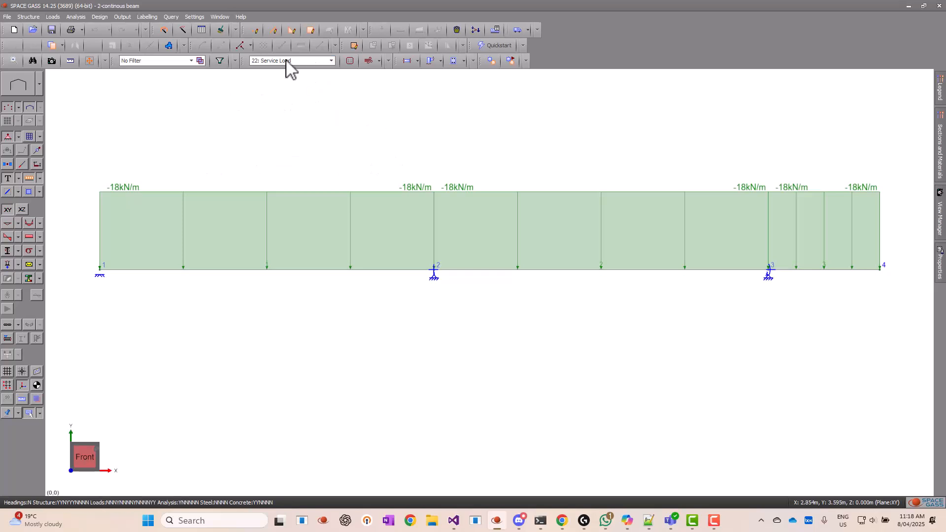
click(290, 61)
click(270, 105)
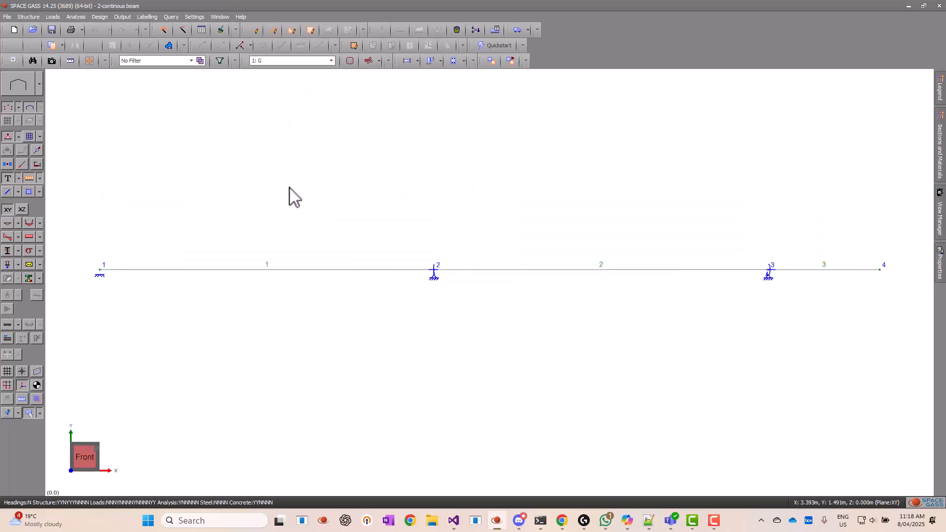
Select the beam members and open the concrete beam design for them
click(359, 270)
click(674, 270)
click(822, 279)
right_click(400, 192)
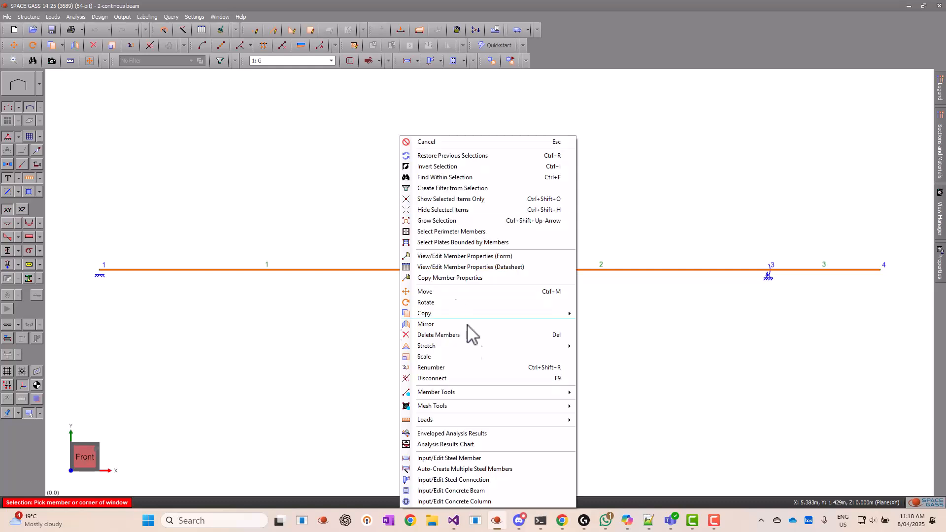
click(491, 491)
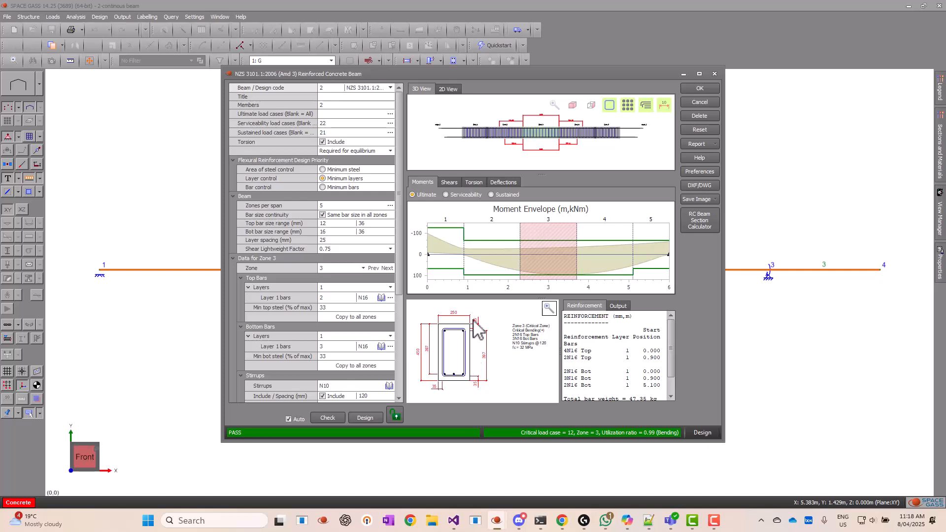
Maximize the concrete beam design window and inspect the reinforcement zones in an enlarged 3D view
drag(430, 70, 370, 72)
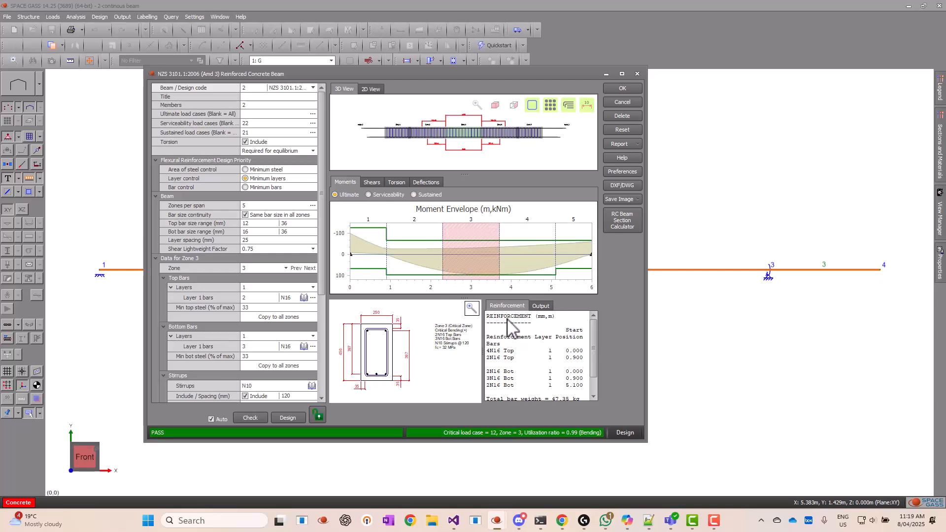
click(622, 74)
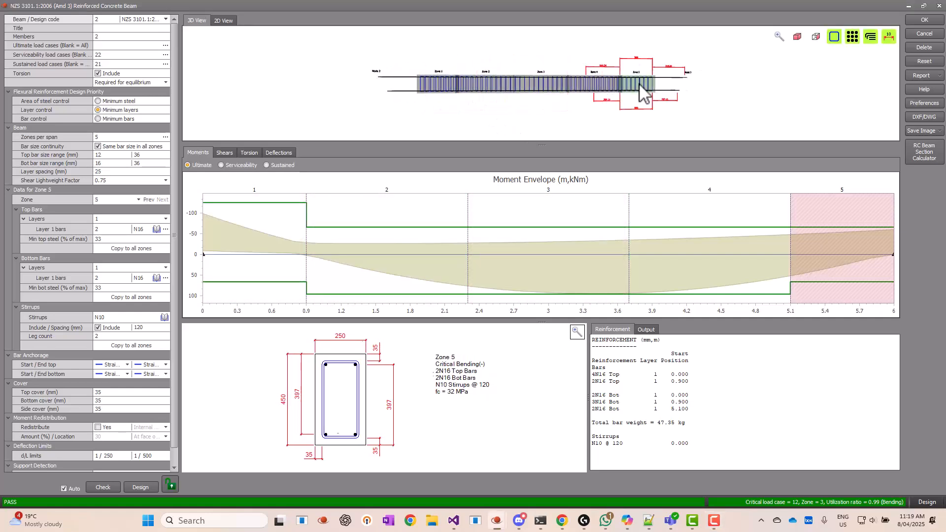
click(594, 84)
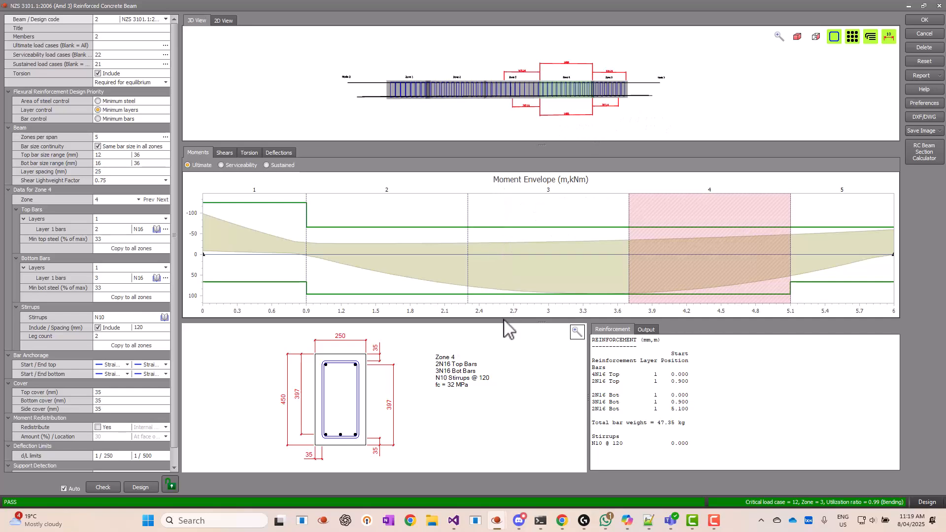
drag(507, 322, 508, 470)
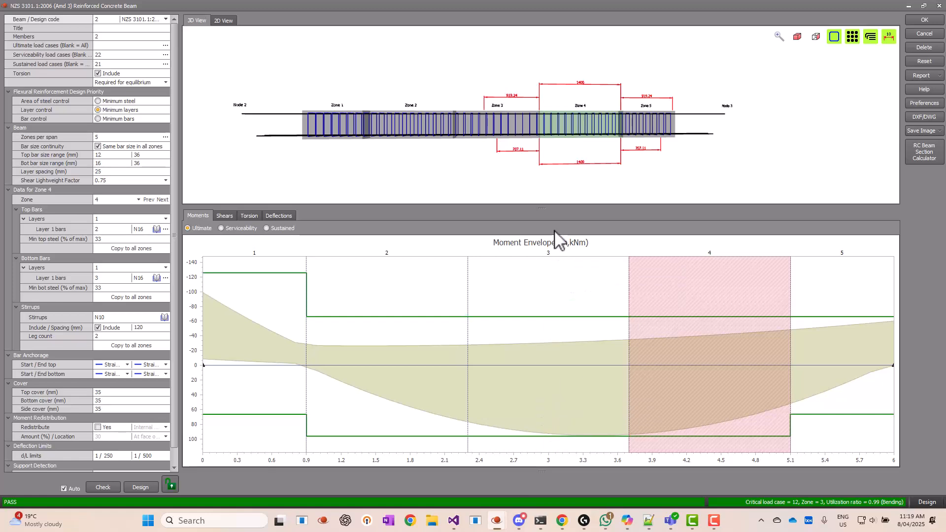
drag(549, 211, 546, 488)
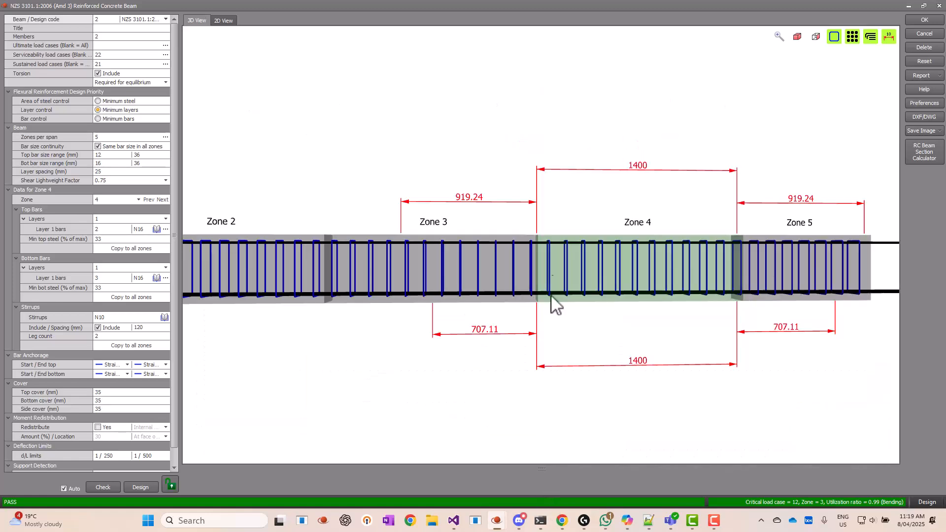
scroll(512, 285, down, 5)
middle_drag(443, 299, 416, 285)
scroll(342, 316, up, 3)
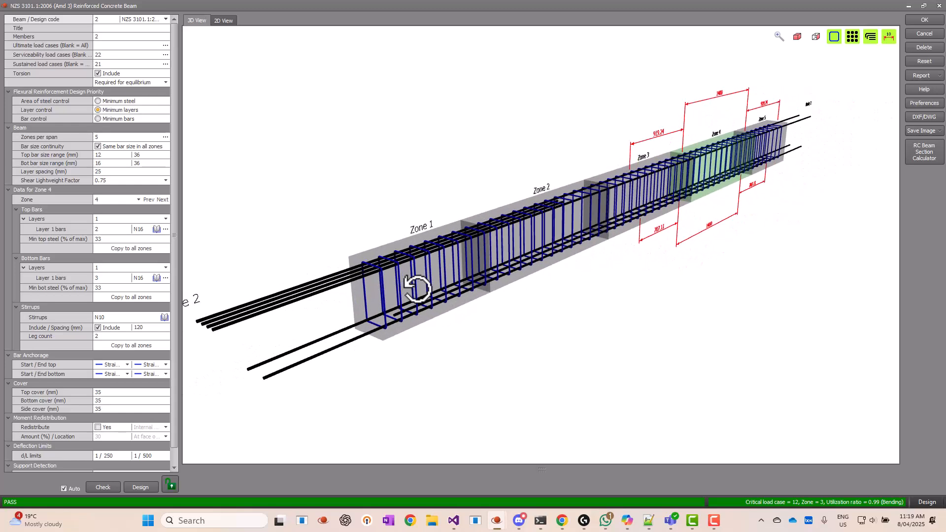
Examine zones 1 and 2 of the reinforcement cage by selecting and orbiting them in 3D
click(419, 264)
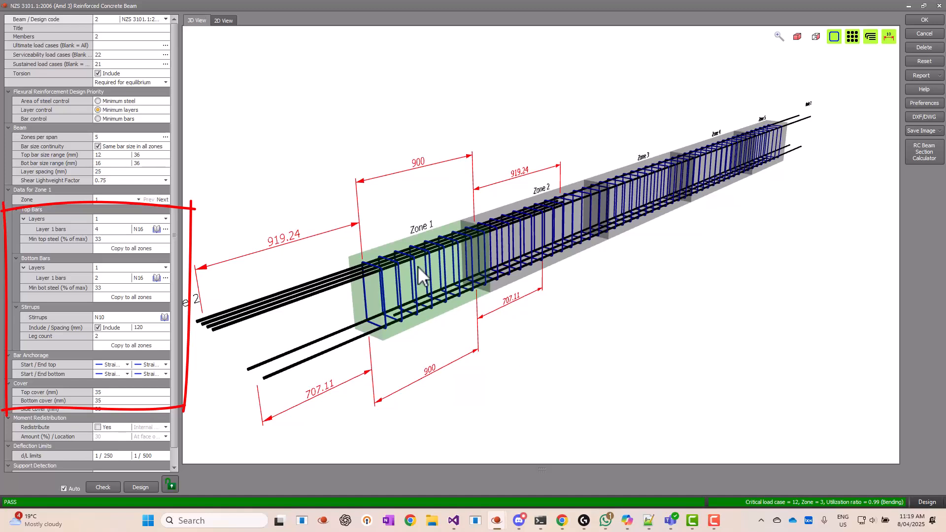
middle_drag(422, 271, 457, 249)
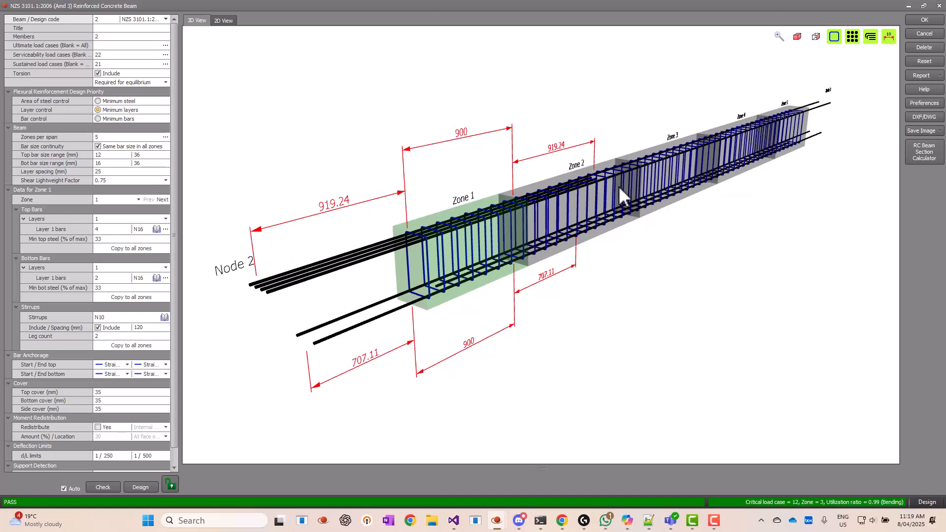
click(599, 191)
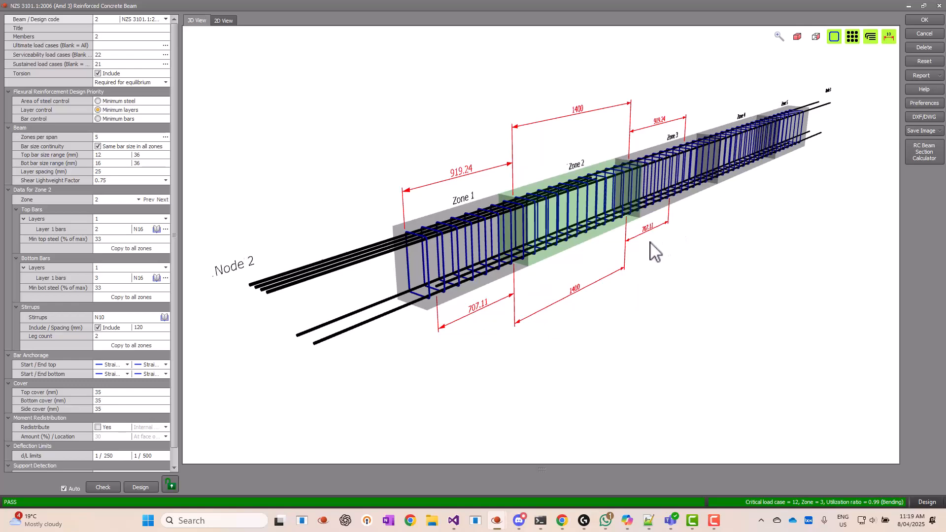
middle_drag(652, 242, 622, 244)
mouse_move(701, 230)
middle_down()
mouse_move(661, 251)
mouse_move(676, 243)
middle_up()
right_drag(676, 243, 613, 249)
middle_drag(611, 266, 646, 215)
scroll(645, 217, down, 5)
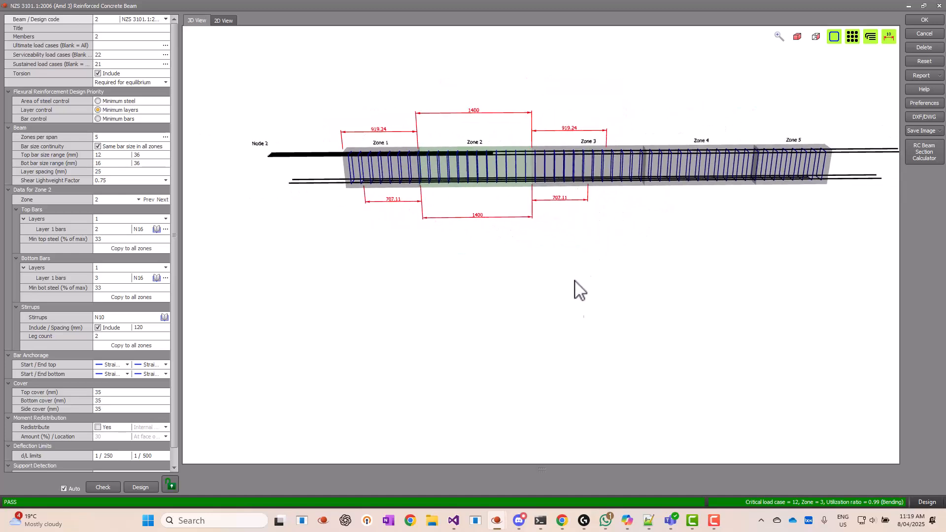
Review the moment envelope against the capacity lines and inspect zone 1 in the 3D view
drag(526, 467, 522, 239)
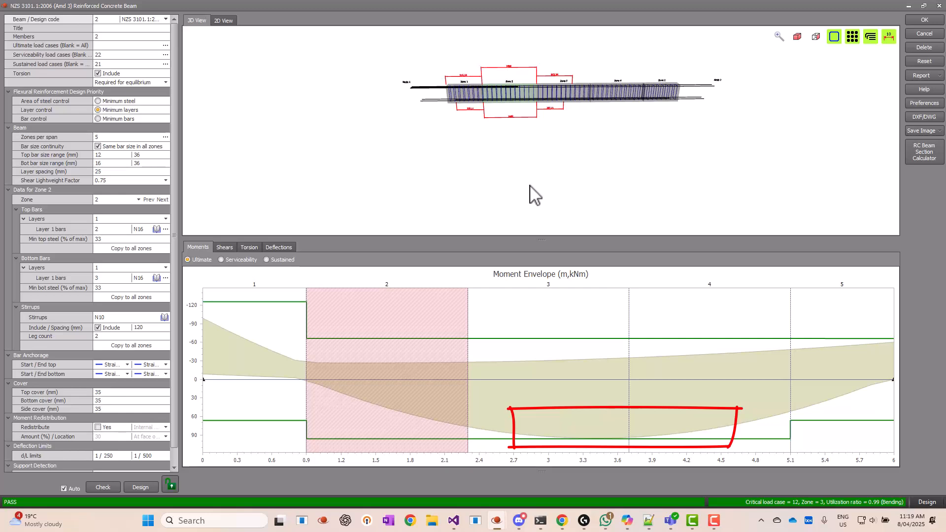
scroll(532, 189, up, 4)
middle_drag(555, 155, 543, 159)
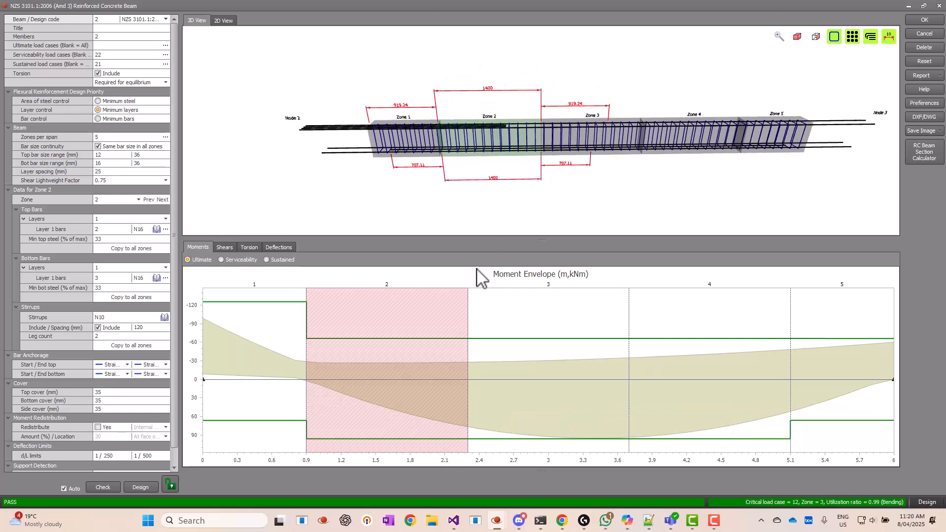
click(284, 303)
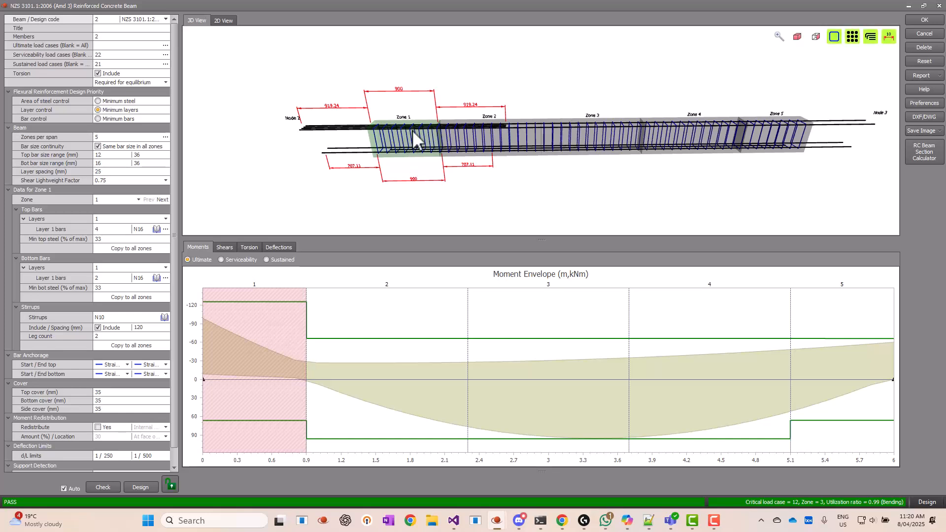
drag(395, 128, 425, 133)
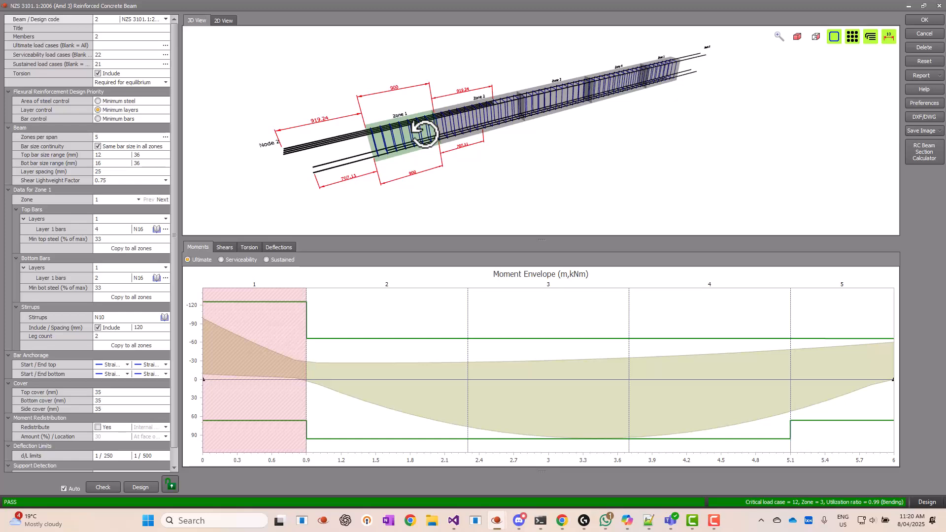
scroll(399, 154, up, 5)
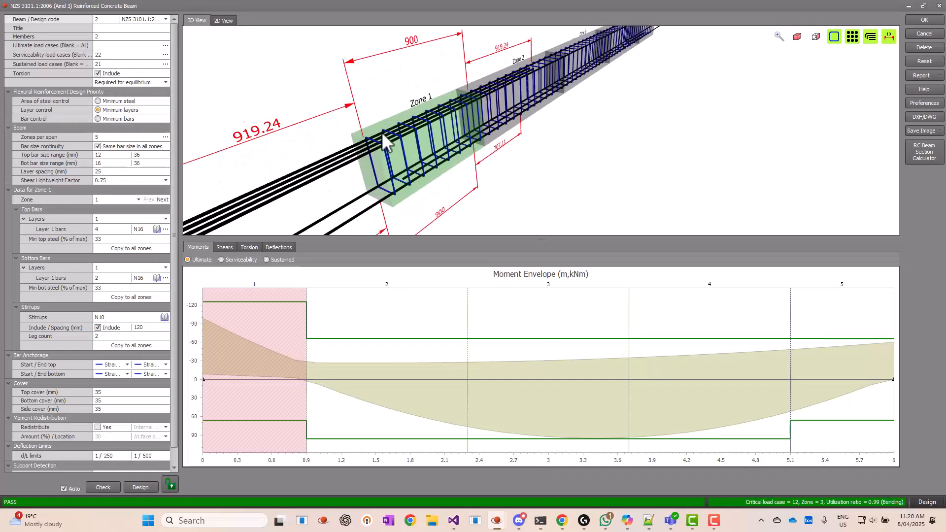
scroll(399, 154, down, 5)
drag(409, 148, 468, 136)
Set the number of bottom layer 1 bars in zone 3 to 4
click(468, 133)
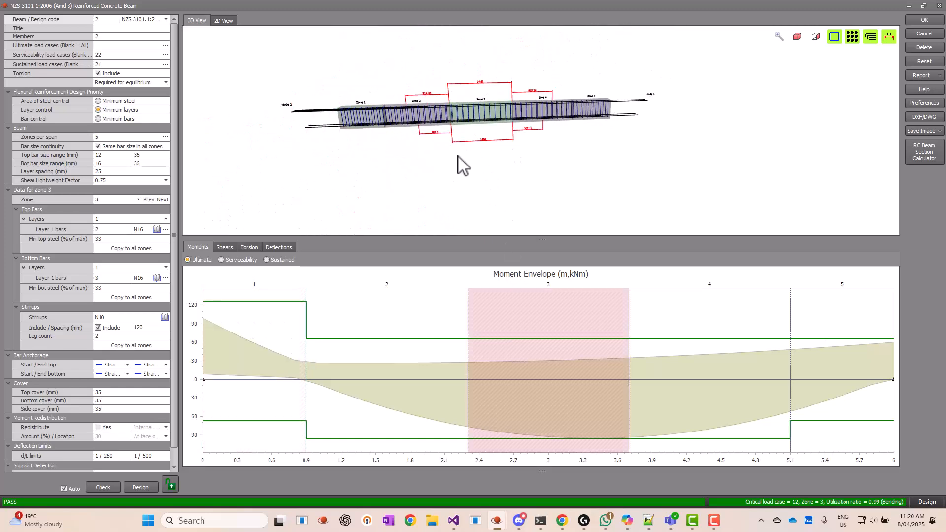
drag(453, 169, 516, 170)
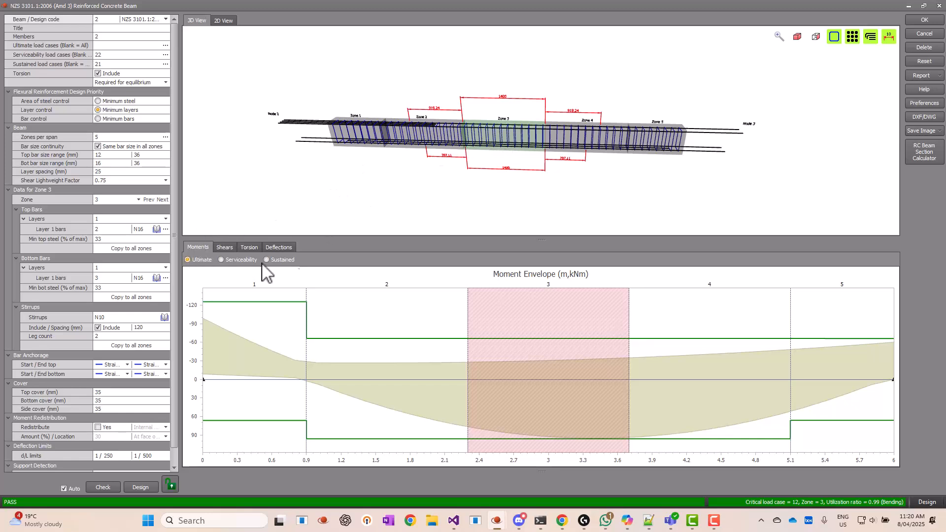
click(121, 279)
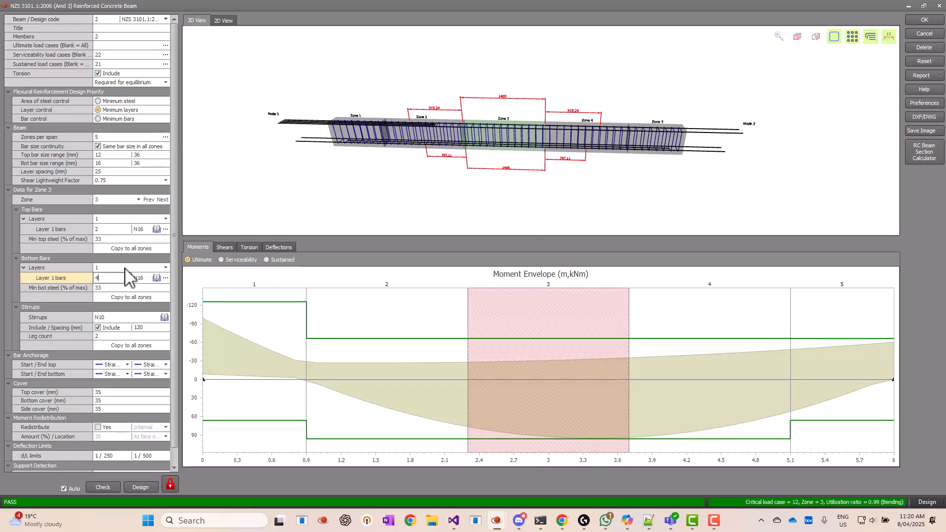
key(Return)
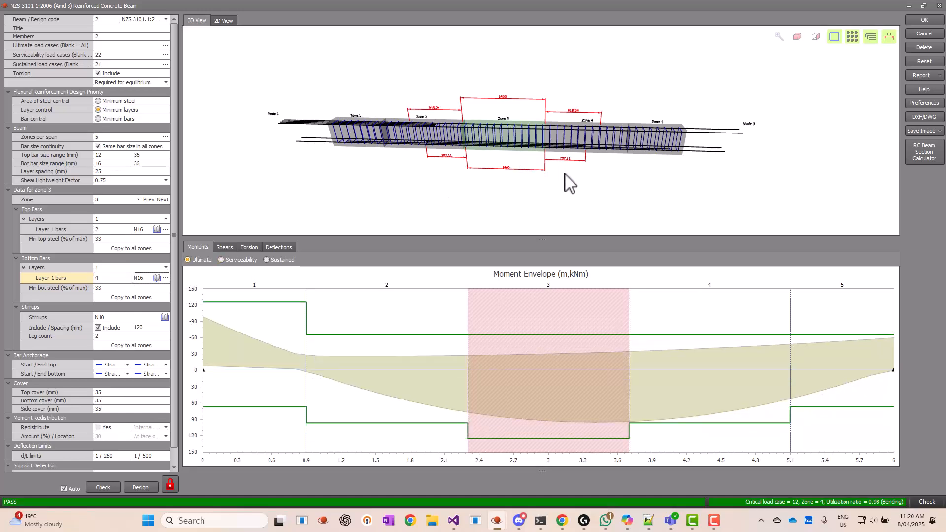
Set the number of bottom layer 1 bars in zone 4 to 4
click(670, 383)
click(108, 278)
text(4)
key(Tab)
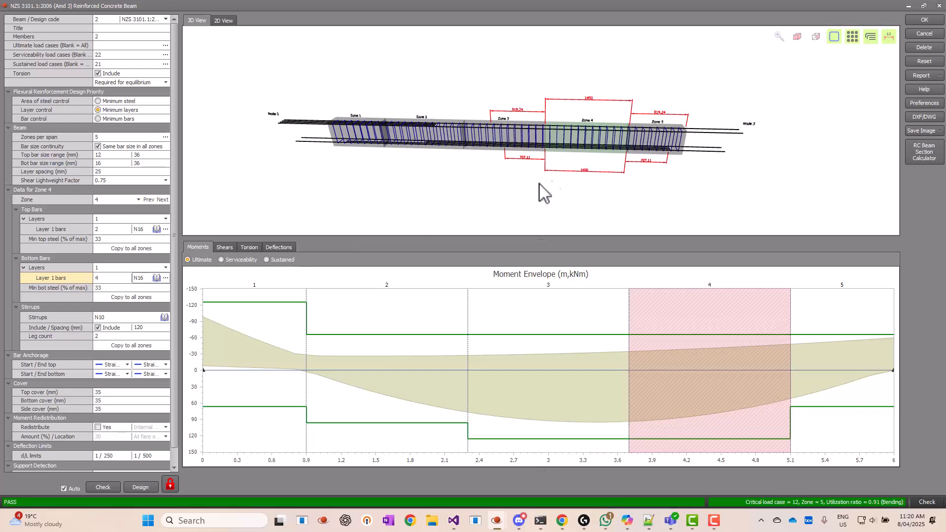
Examine the updated reinforcement in 3D and open the deflection diagram
drag(550, 147, 504, 143)
scroll(505, 142, up, 4)
middle_drag(498, 162, 521, 156)
drag(521, 157, 513, 136)
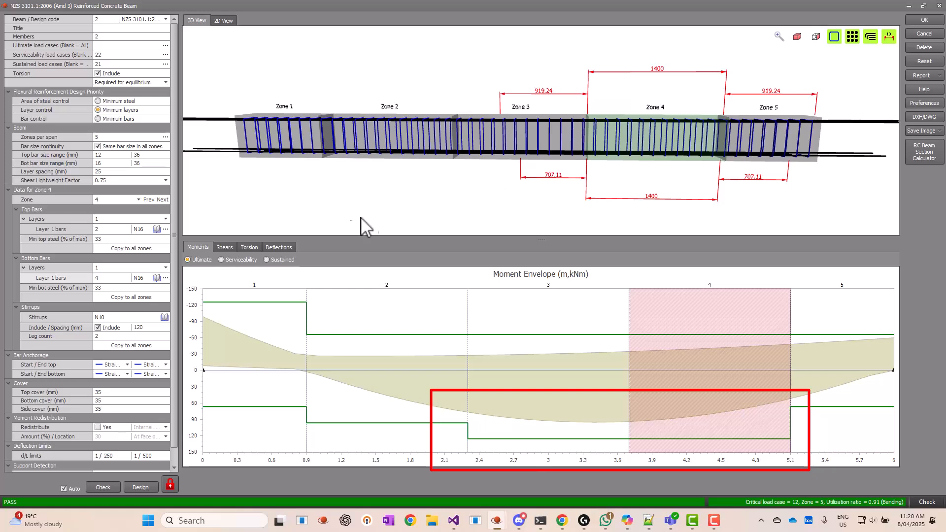
click(166, 54)
click(315, 77)
click(280, 248)
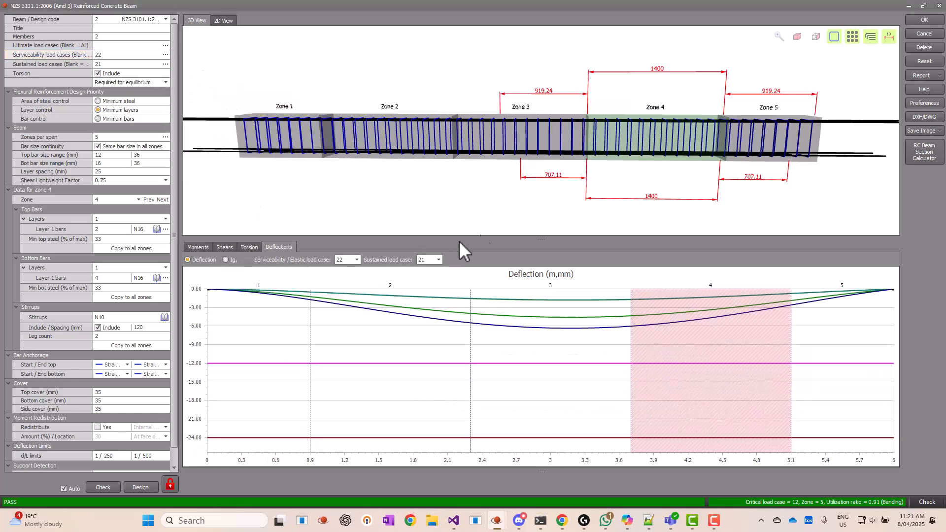
Show the bending moment diagrams for all load cases on both beams
middle_drag(661, 195, 649, 178)
mouse_move(538, 327)
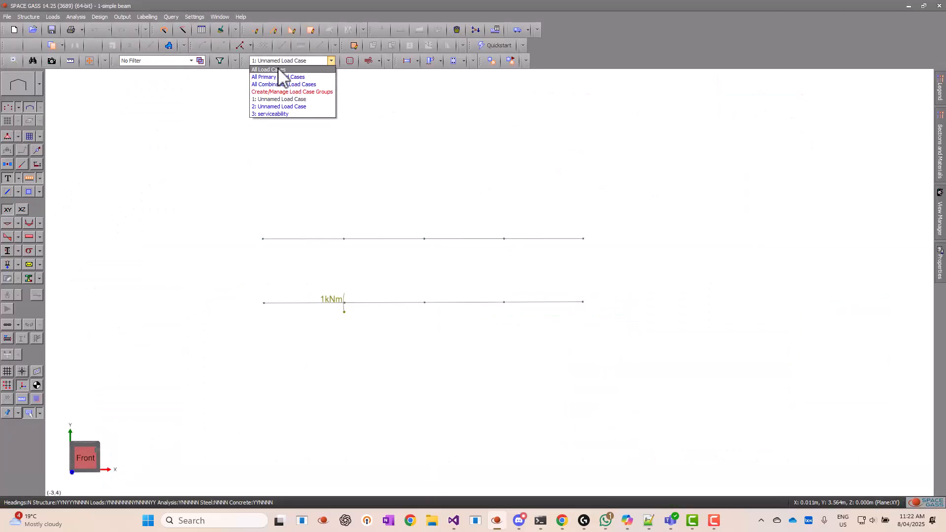
click(279, 70)
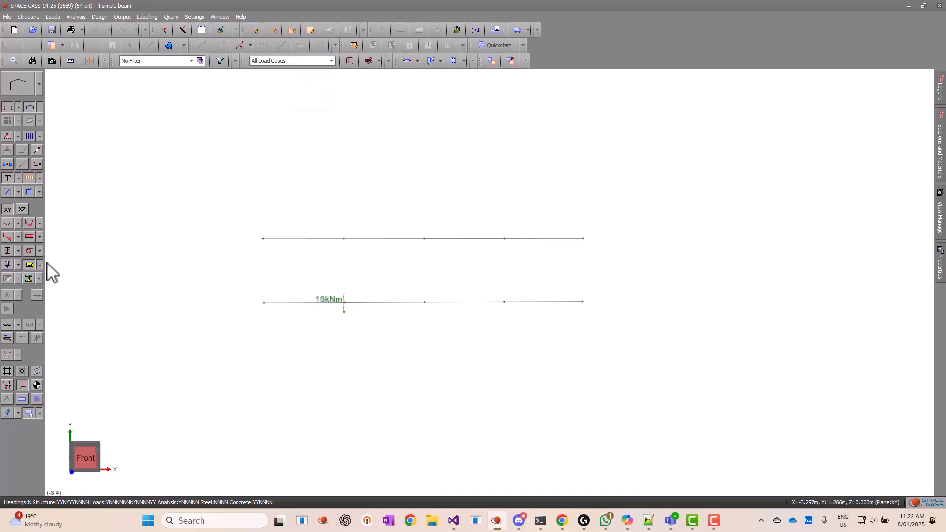
click(35, 226)
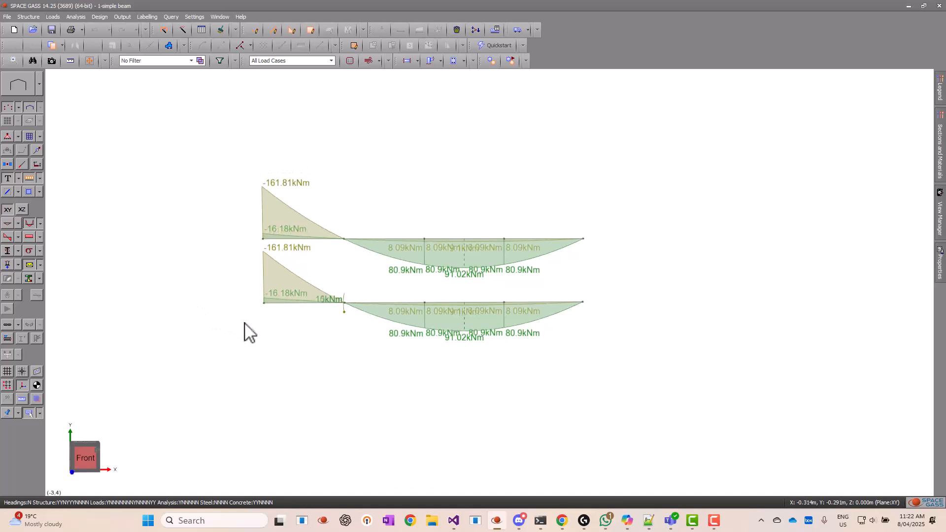
Switch the diagram display from bending moments to torsion for the loaded beam
scroll(269, 336, up, 3)
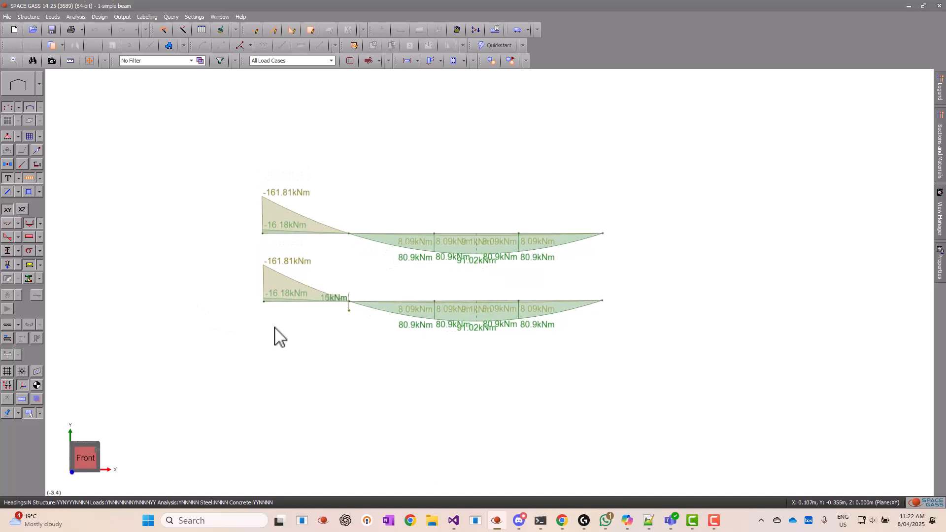
scroll(303, 335, up, 1)
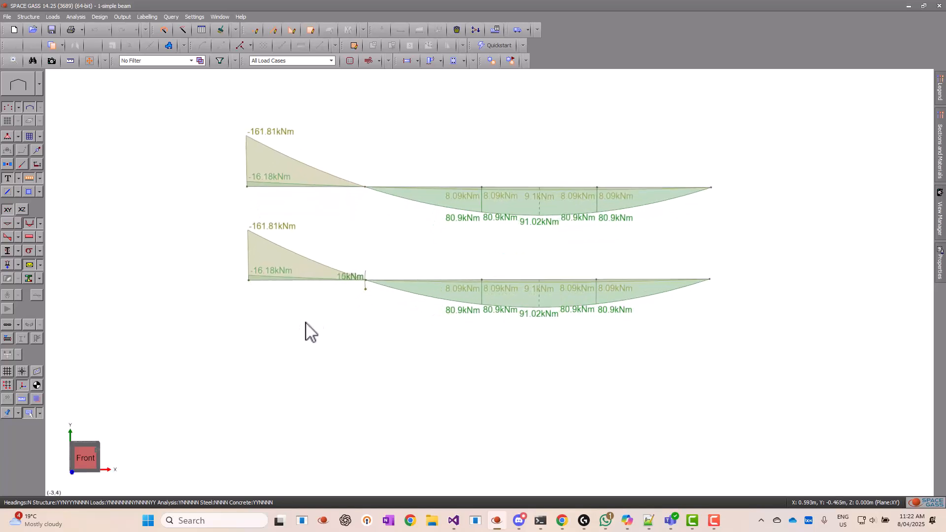
click(28, 236)
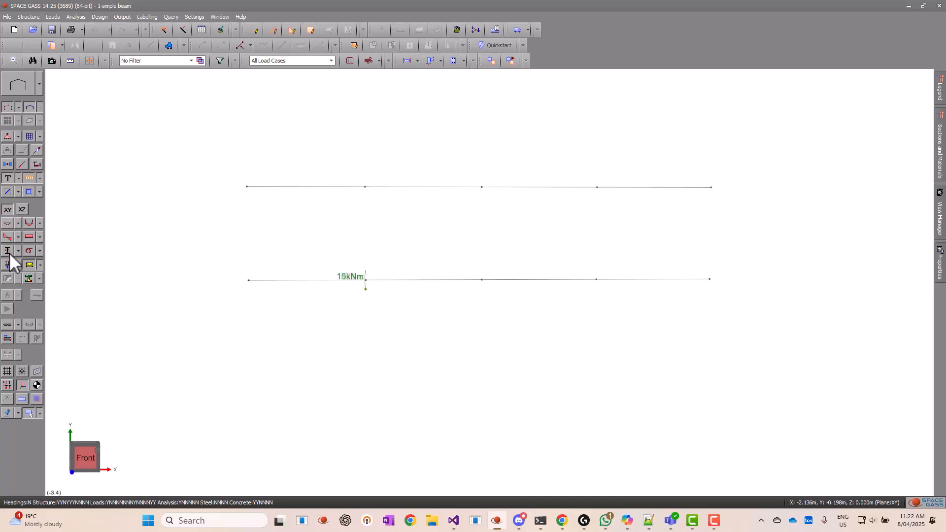
click(9, 252)
click(91, 60)
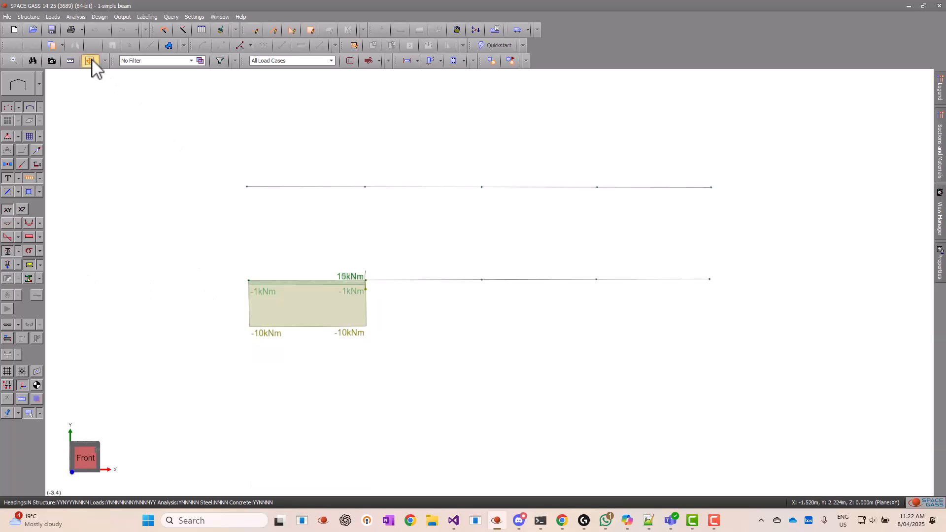
Open the concrete beam design for the upper beam and examine its reinforcement zones in the 3D view
middle_drag(211, 310, 205, 309)
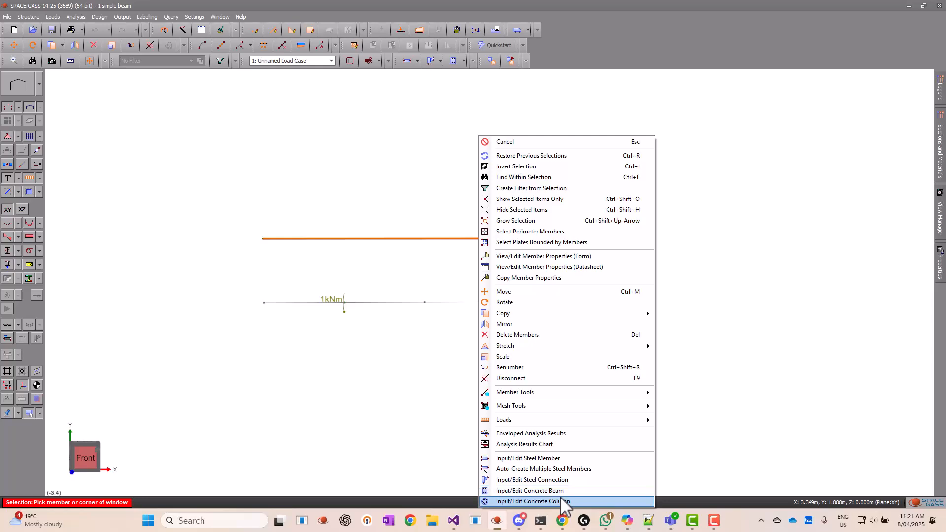
click(552, 491)
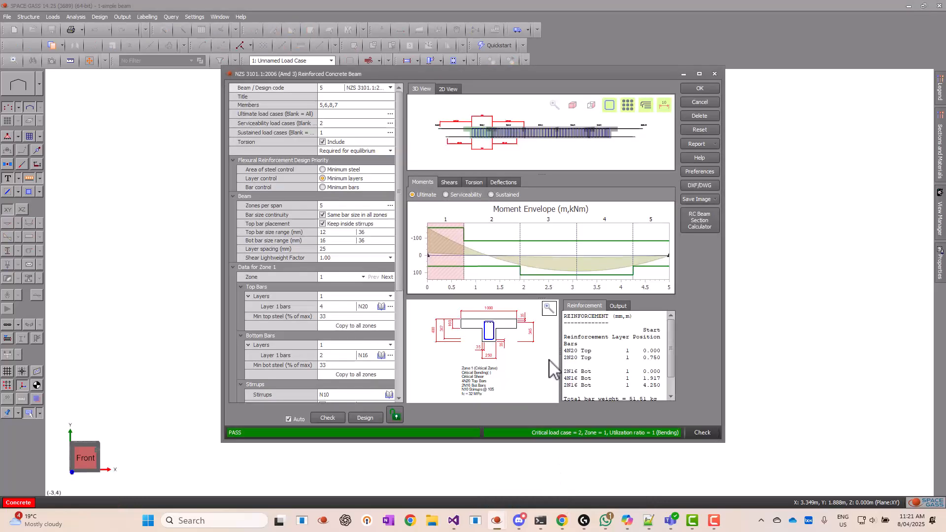
click(700, 74)
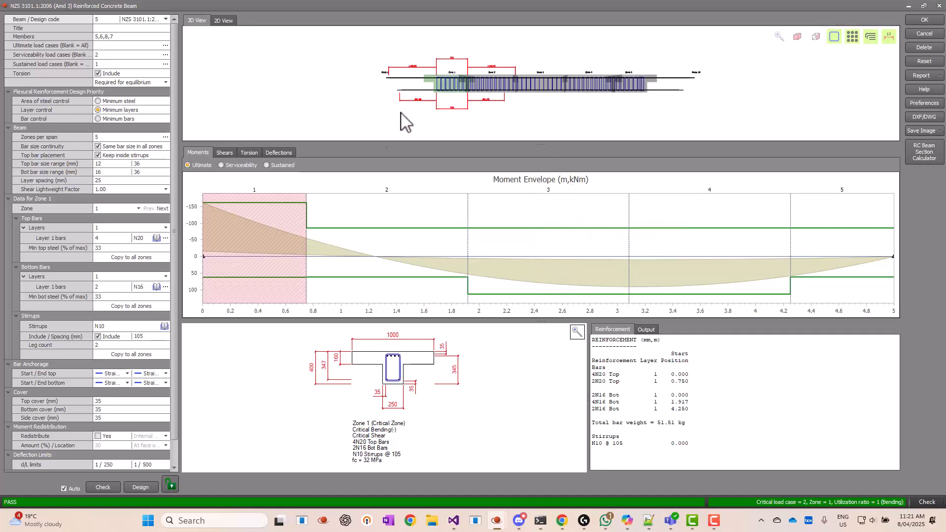
drag(428, 80, 450, 88)
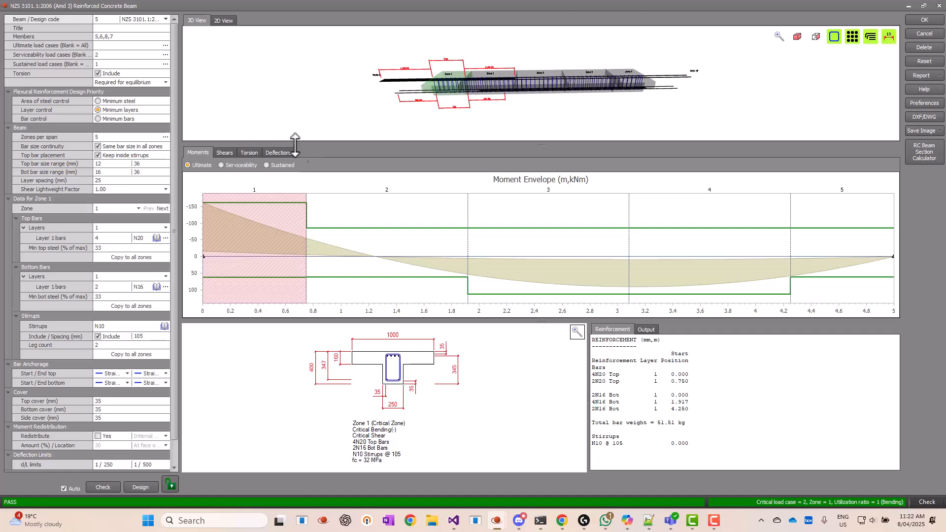
scroll(476, 89, up, 6)
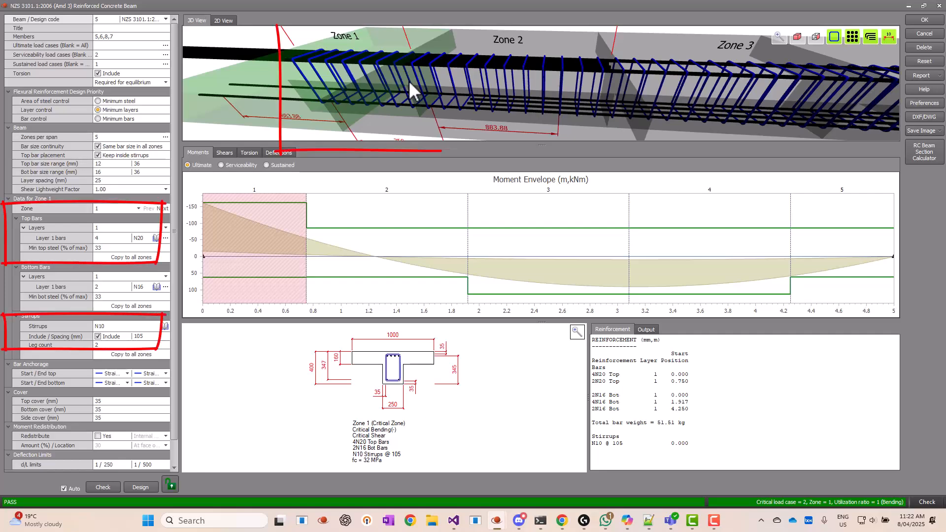
mouse_move(409, 80)
mouse_down()
mouse_move(408, 93)
mouse_move(420, 96)
mouse_up()
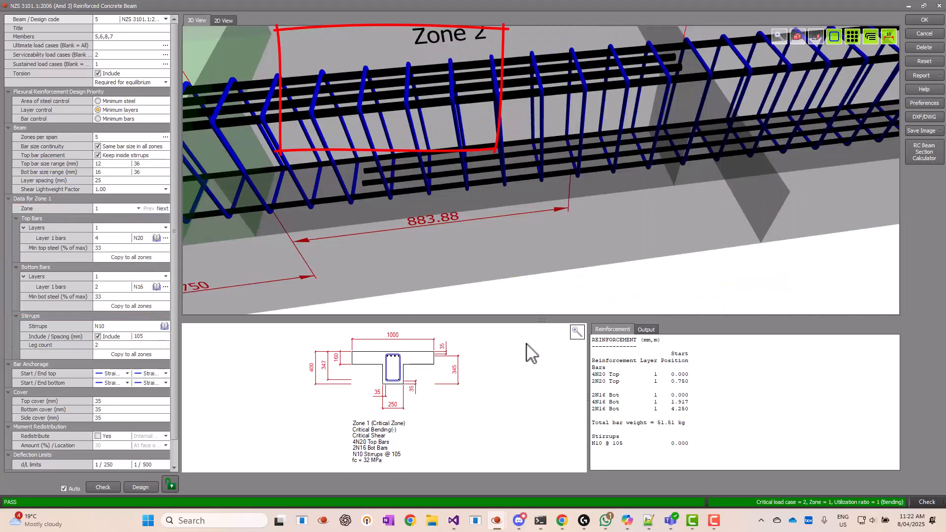
drag(544, 320, 541, 469)
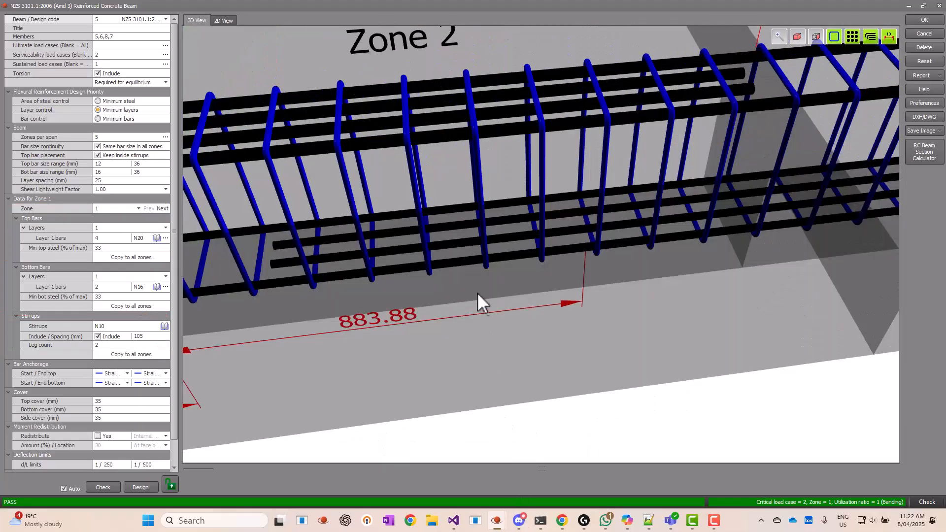
scroll(475, 276, down, 5)
scroll(471, 264, down, 3)
middle_drag(470, 263, 546, 249)
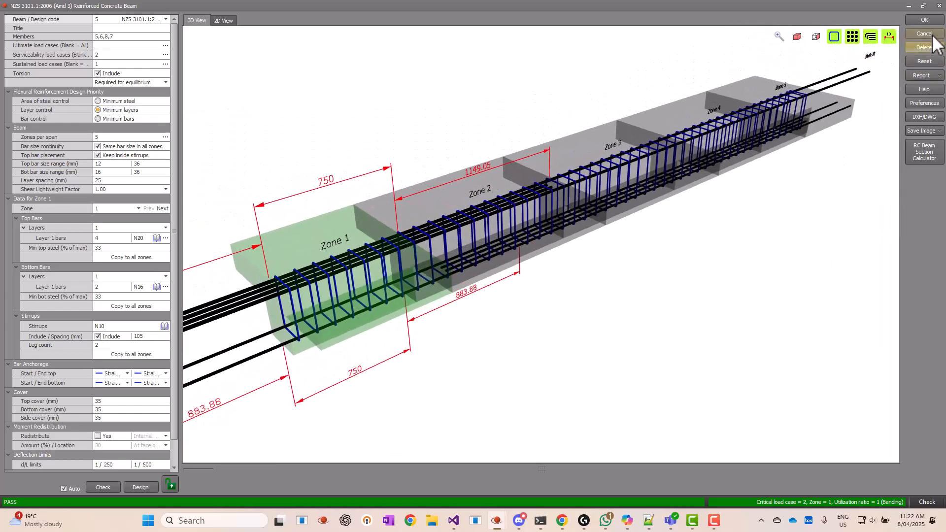
scroll(480, 241, up, 5)
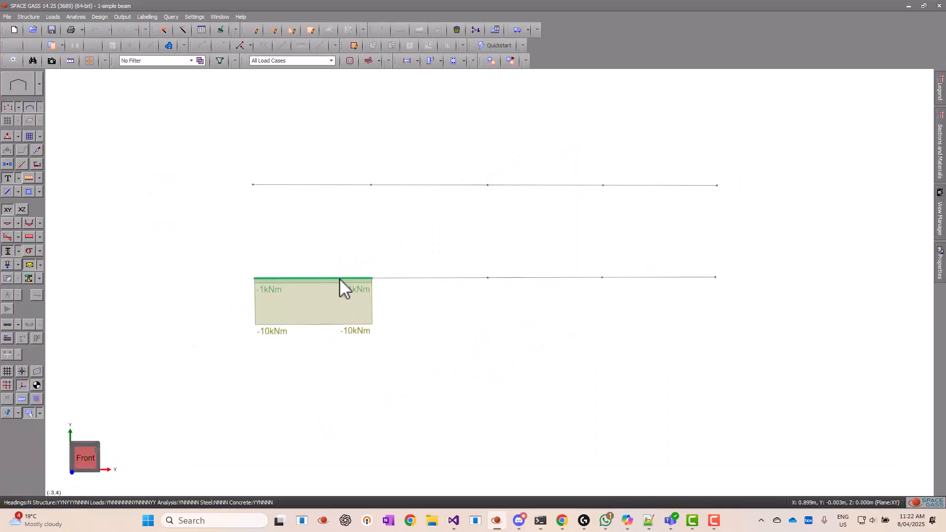
Select the four lower beam members and open them as a concrete beam design
click(339, 279)
click(440, 279)
click(559, 278)
click(647, 278)
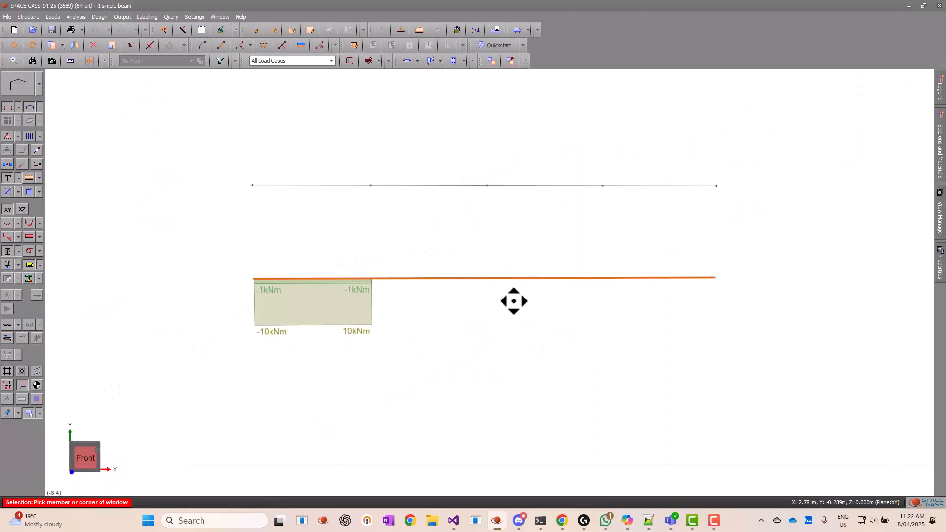
right_click(512, 301)
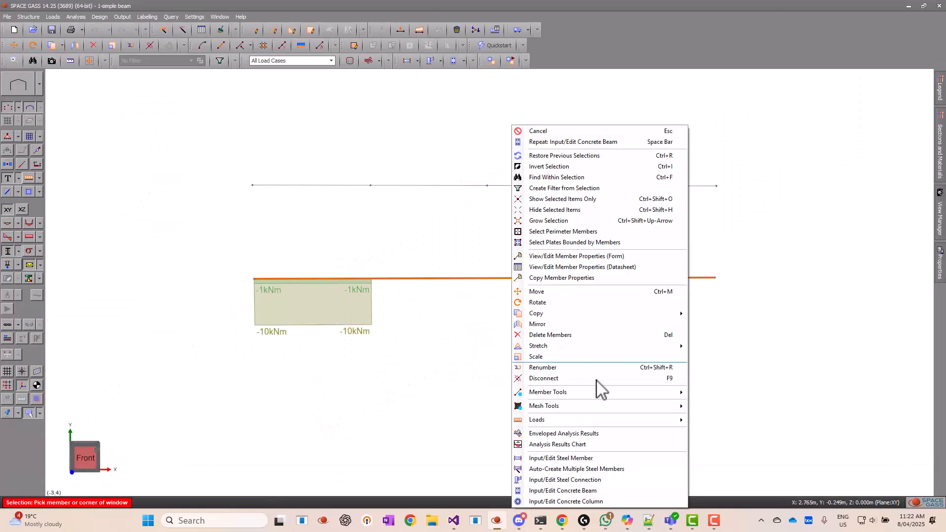
click(655, 491)
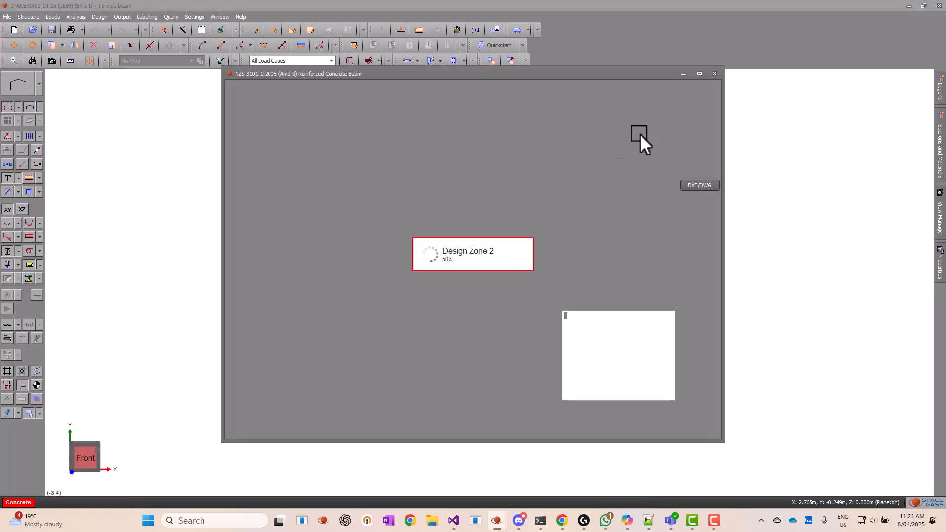
click(700, 74)
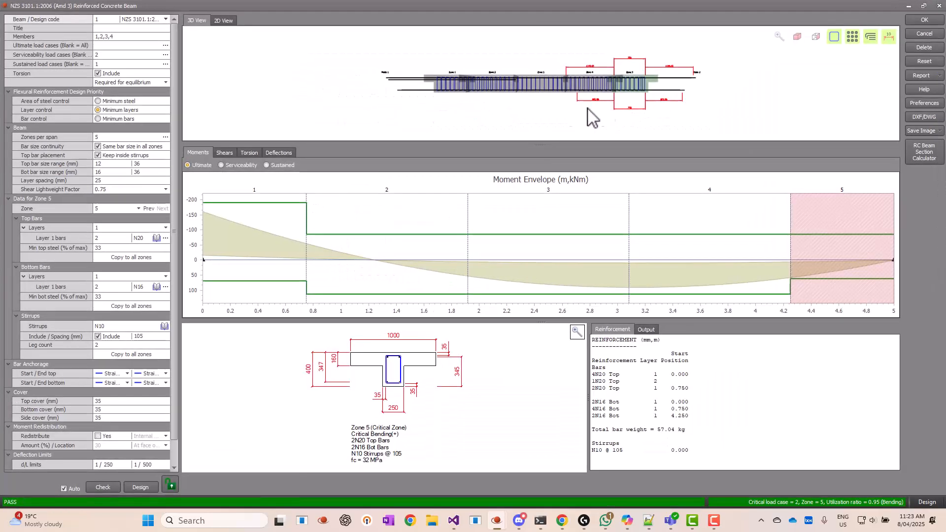
Examine the torsion envelope and the zone 1 reinforcement in the 3D view and cross-section
middle_drag(385, 85, 461, 87)
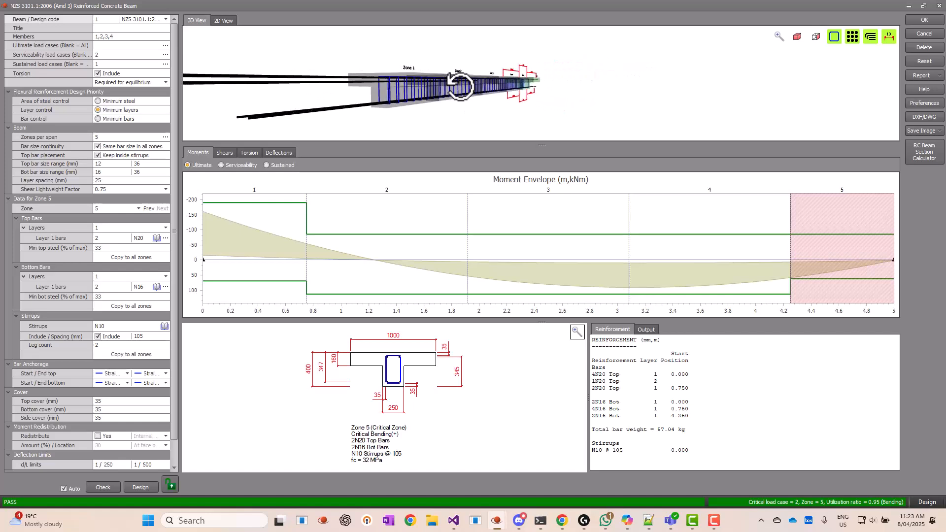
click(249, 153)
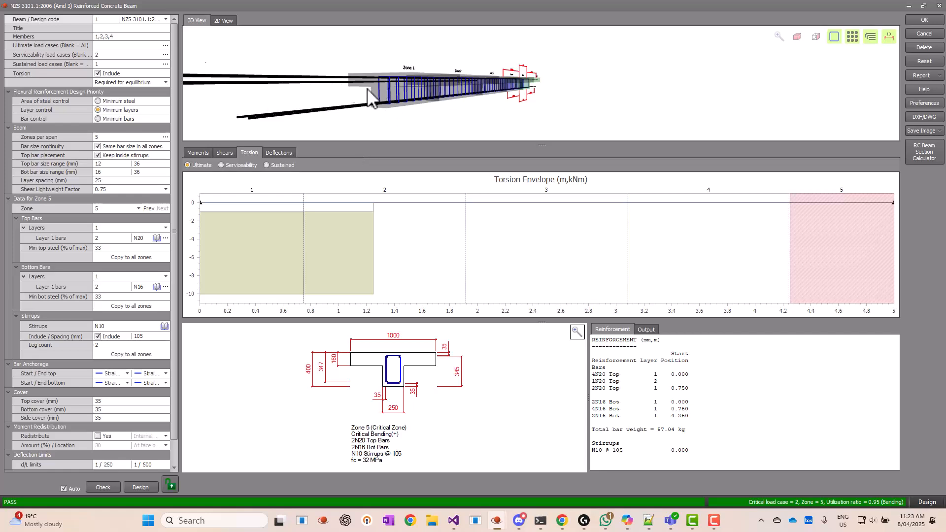
scroll(367, 89, down, 1)
mouse_move(368, 89)
middle_down()
mouse_move(423, 90)
mouse_move(323, 122)
middle_up()
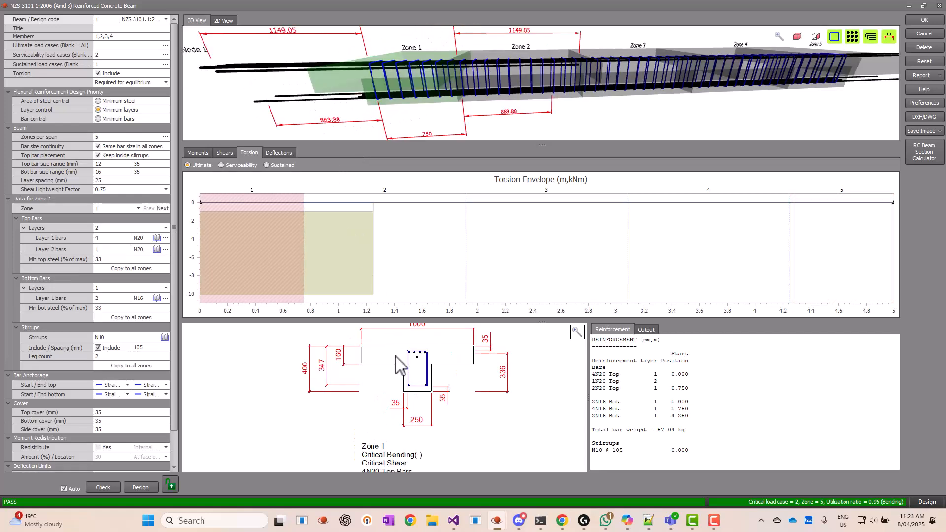
scroll(406, 358, up, 3)
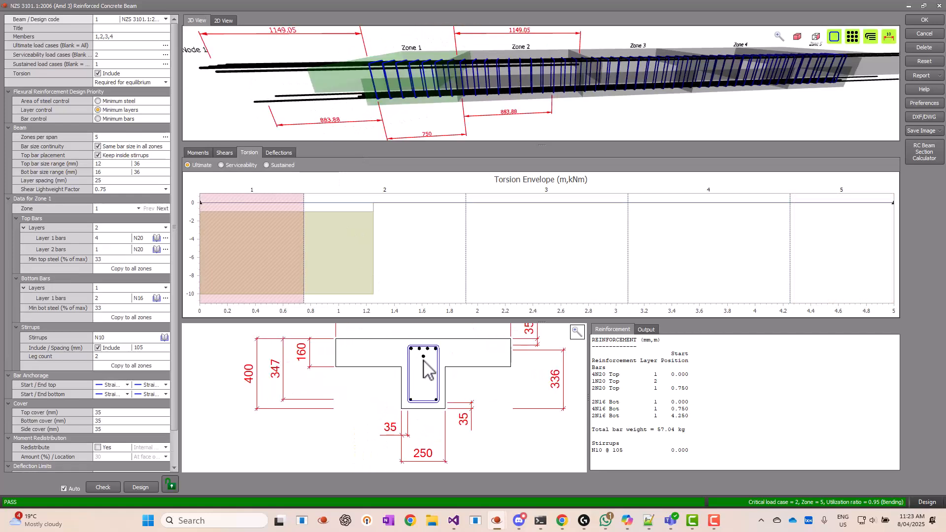
scroll(419, 369, up, 5)
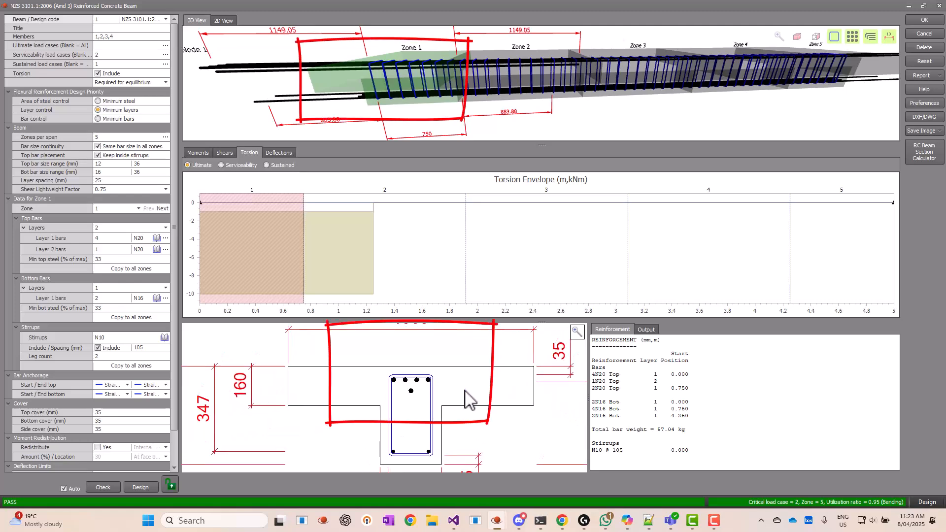
Generate a full design report and scroll through its detailed calculations
click(924, 76)
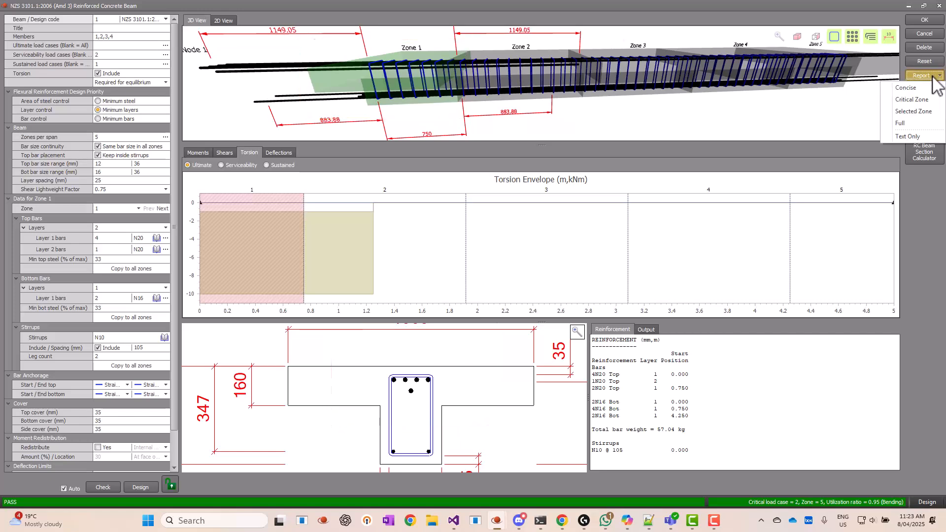
click(919, 124)
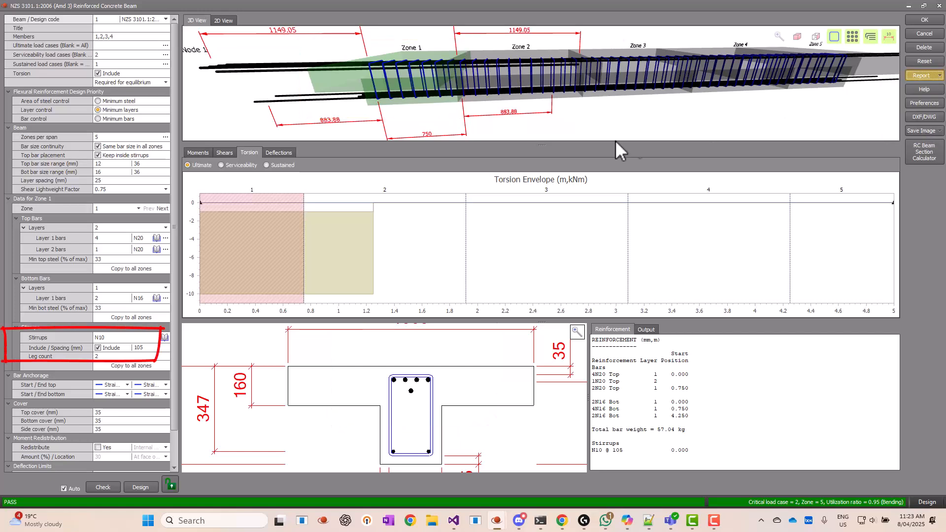
drag(555, 112, 555, 36)
scroll(543, 230, down, 3)
scroll(652, 144, down, 3)
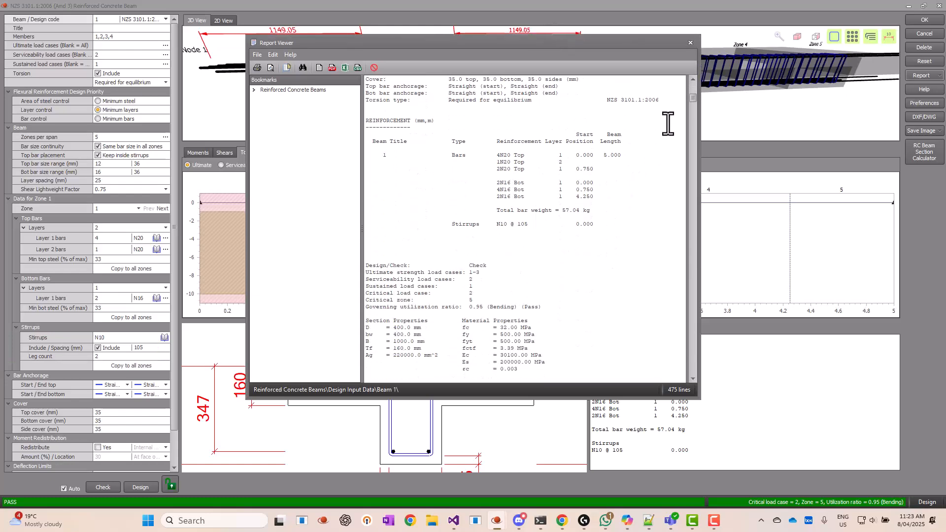
drag(693, 97, 698, 159)
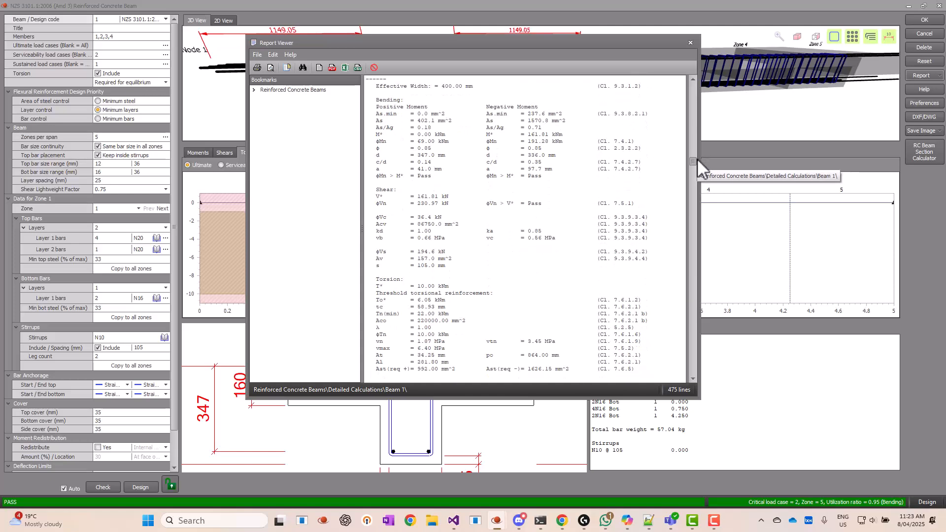